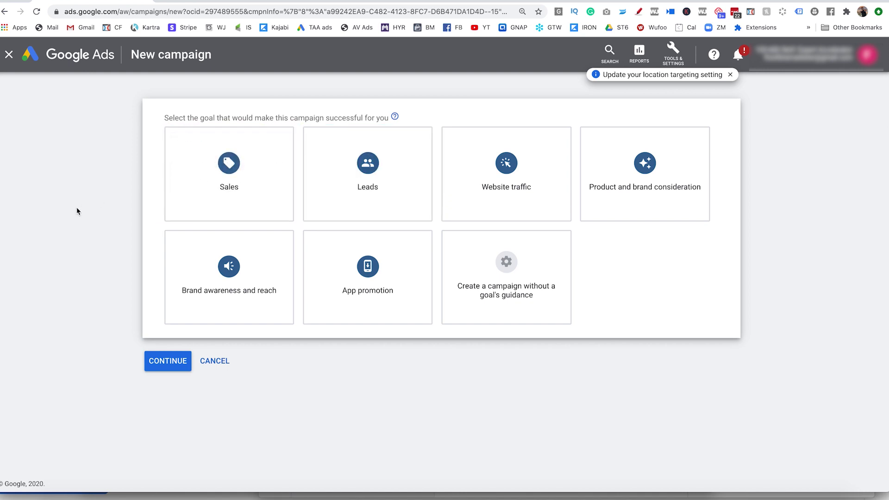
Start a campaign without a goal's guidance, choosing the Video campaign type and the Custom video campaign subtype.
{"action": "left_click", "coordinate": [550, 290]}
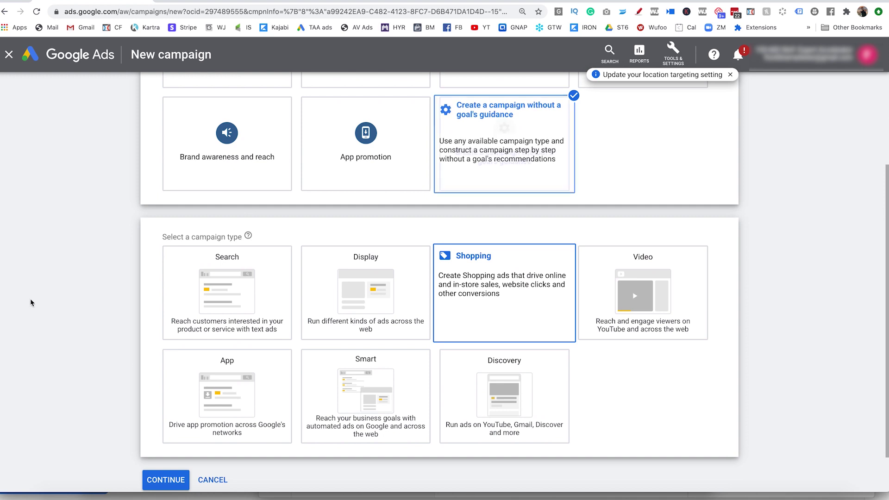
{"action": "scroll", "coordinate": [113, 291], "scroll_direction": "down", "scroll_amount": 1}
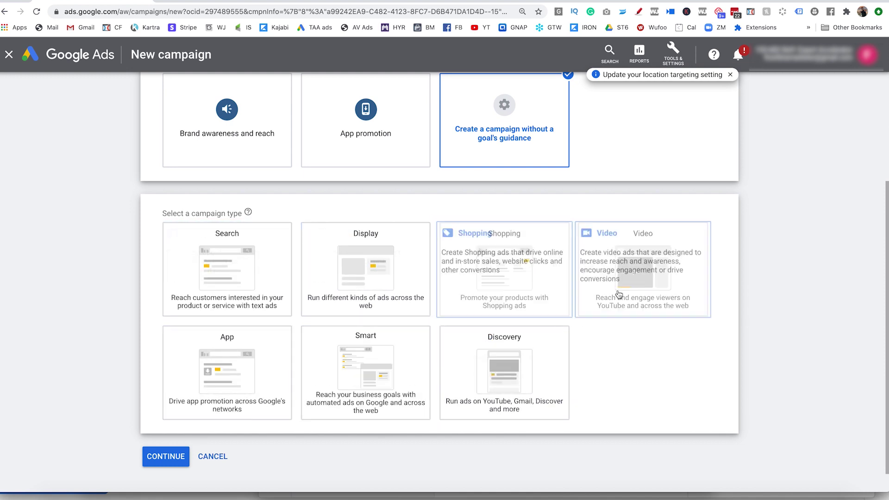
{"action": "left_click", "coordinate": [640, 267]}
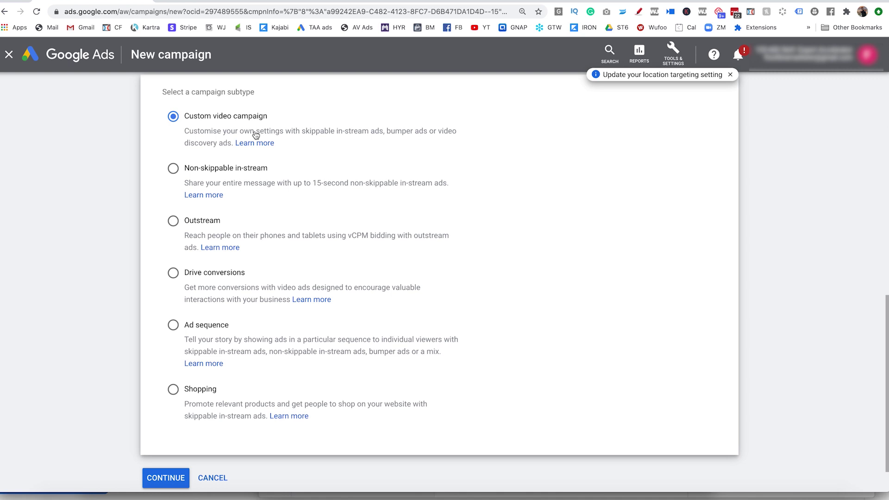
{"action": "scroll", "coordinate": [79, 256], "scroll_direction": "down", "scroll_amount": 2}
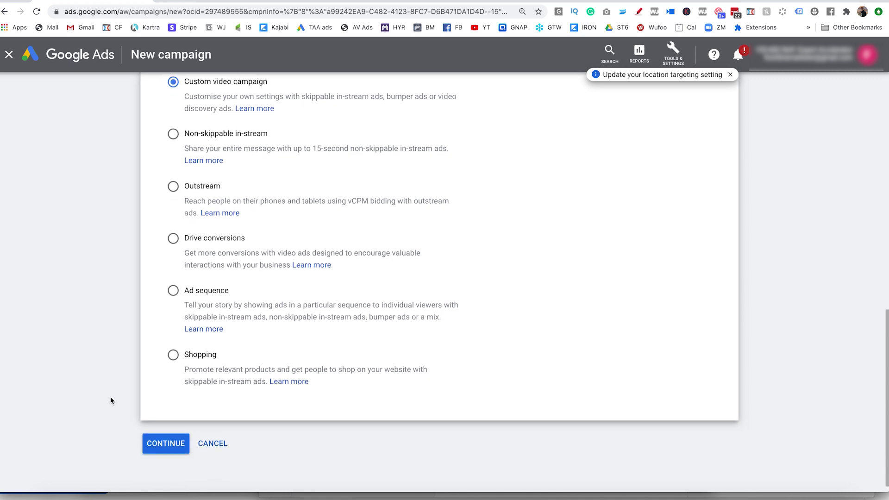
{"action": "left_click", "coordinate": [167, 444]}
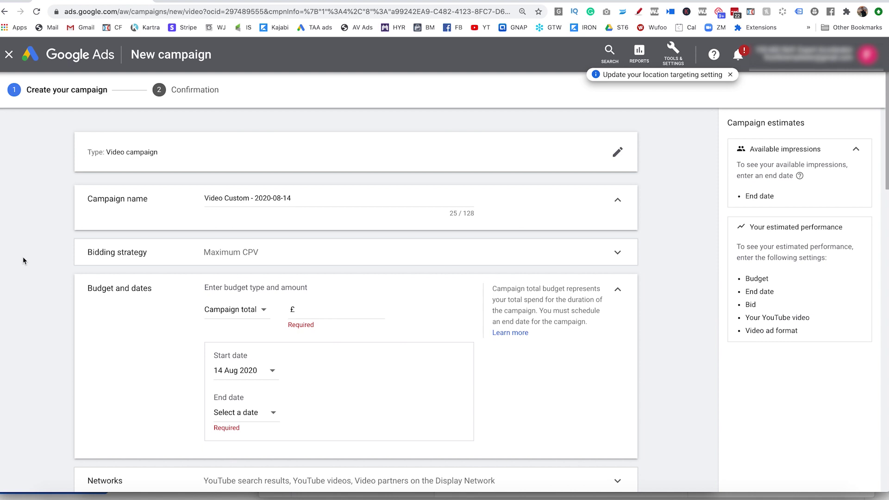
Replace the default campaign name with "Webinar promo".
{"action": "scroll", "coordinate": [23, 261], "scroll_direction": "down", "scroll_amount": 10}
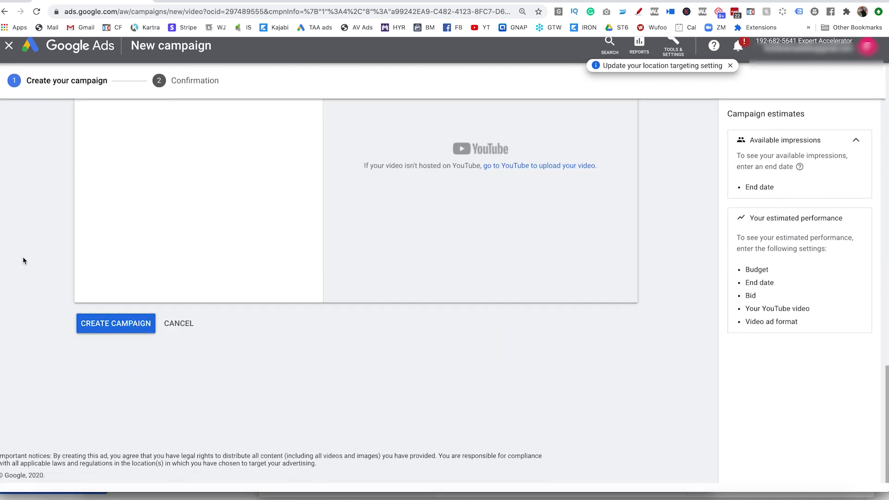
{"action": "scroll", "coordinate": [23, 260], "scroll_direction": "up", "scroll_amount": 10}
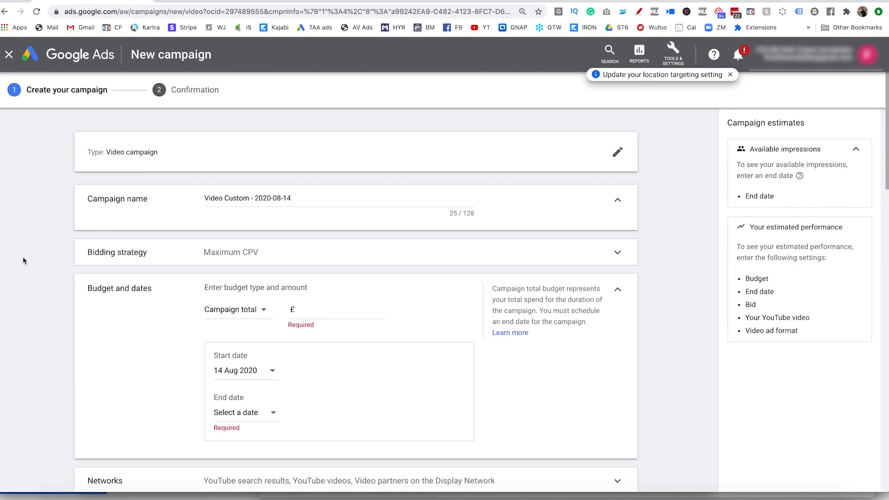
{"action": "scroll", "coordinate": [23, 261], "scroll_direction": "down", "scroll_amount": 15}
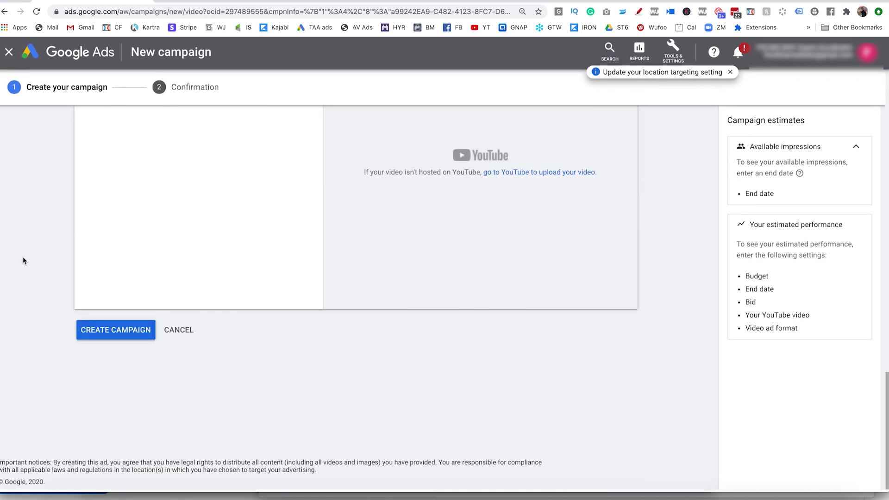
{"action": "scroll", "coordinate": [24, 260], "scroll_direction": "up", "scroll_amount": 15}
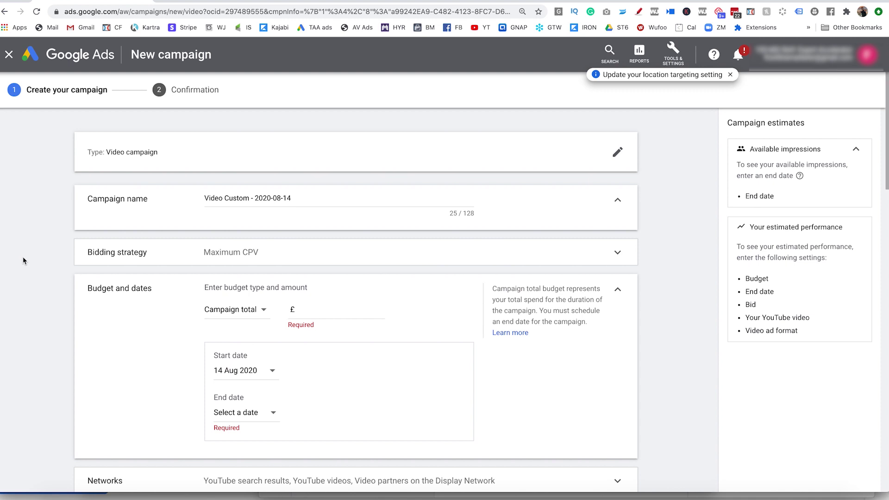
{"action": "left_click_drag", "start_coordinate": [305, 200], "coordinate": [190, 200]}
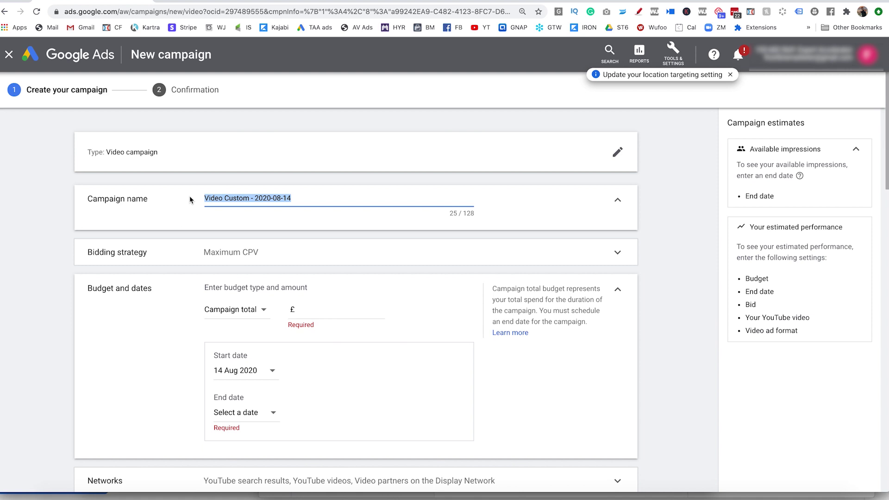
{"action": "type", "text": "Web"}
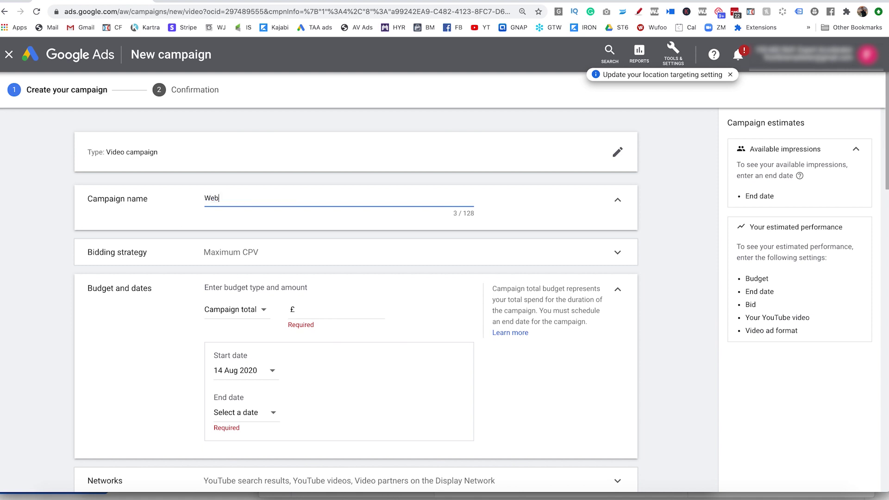
{"action": "type", "text": "inar promo"}
Choose Maximum CPV as the campaign's bidding strategy.
{"action": "scroll", "coordinate": [76, 237], "scroll_direction": "down", "scroll_amount": 3}
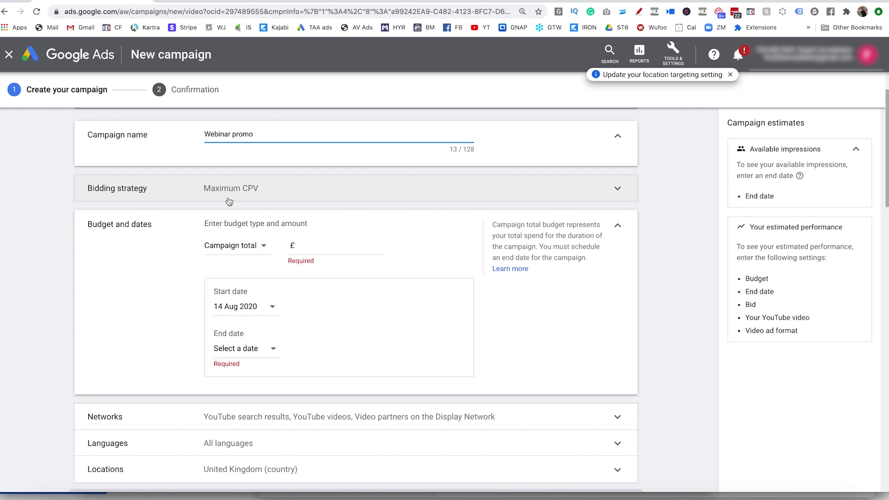
{"action": "left_click", "coordinate": [618, 189]}
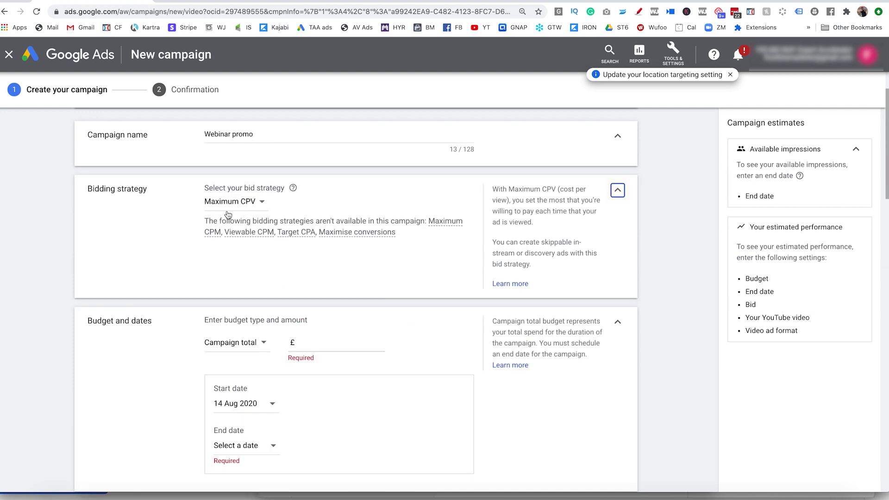
{"action": "left_click", "coordinate": [249, 207]}
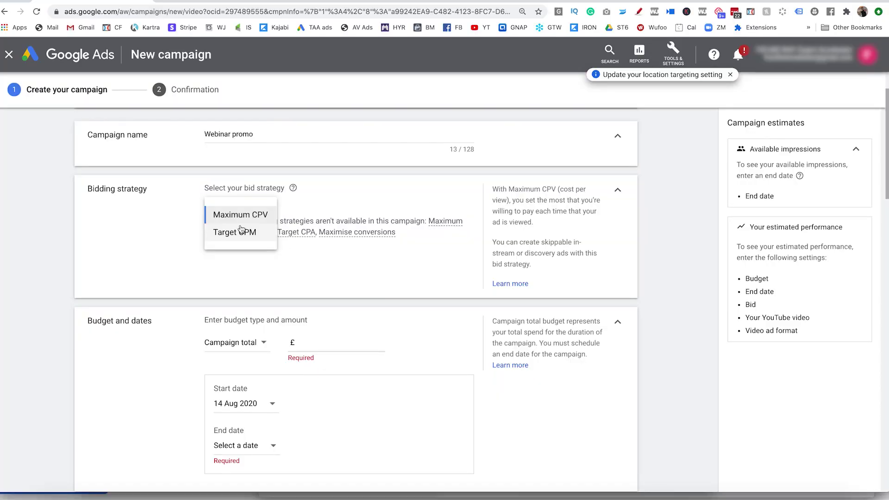
{"action": "left_click", "coordinate": [253, 216]}
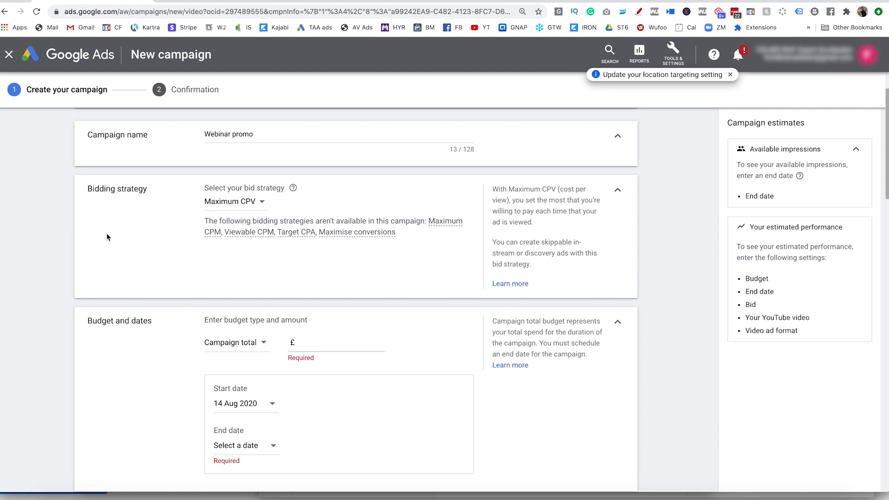
Set the campaign budget to a daily amount of £20.
{"action": "scroll", "coordinate": [146, 289], "scroll_direction": "down", "scroll_amount": 2}
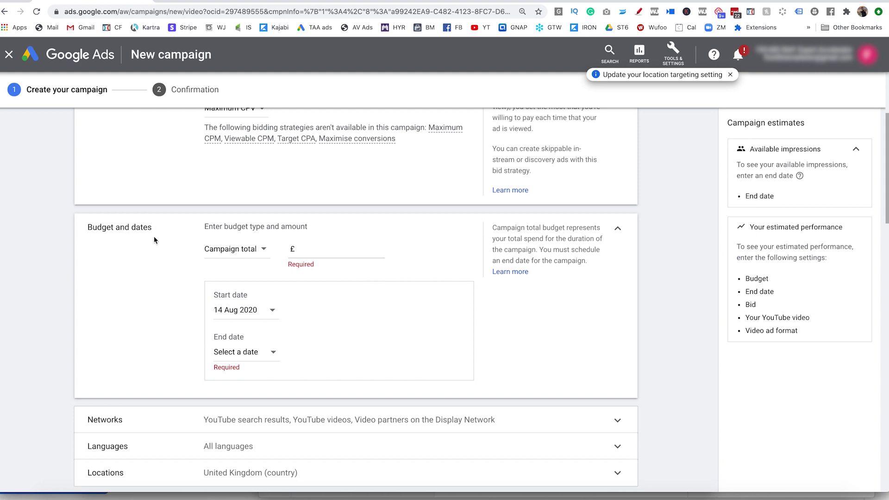
{"action": "left_click", "coordinate": [233, 248]}
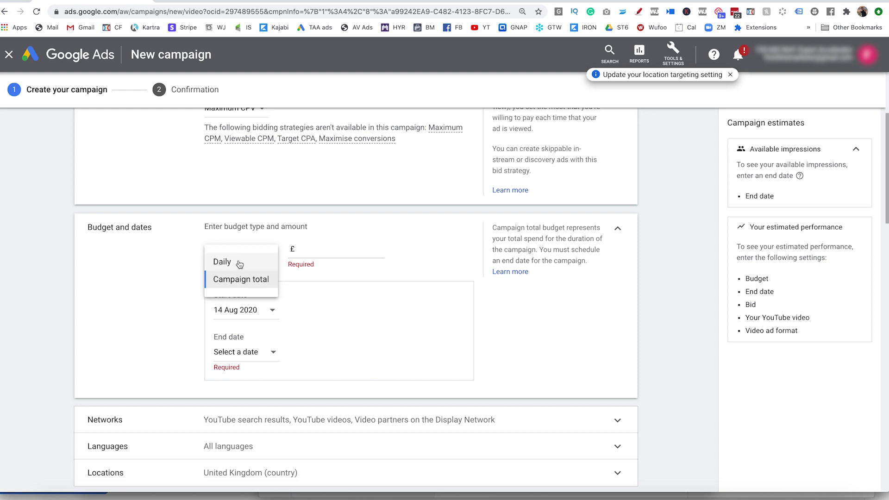
{"action": "left_click", "coordinate": [238, 262]}
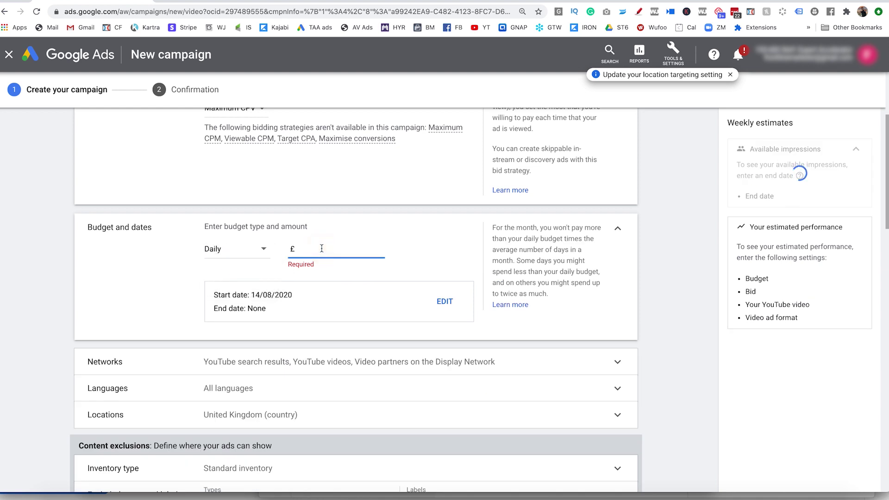
{"action": "type", "text": "20"}
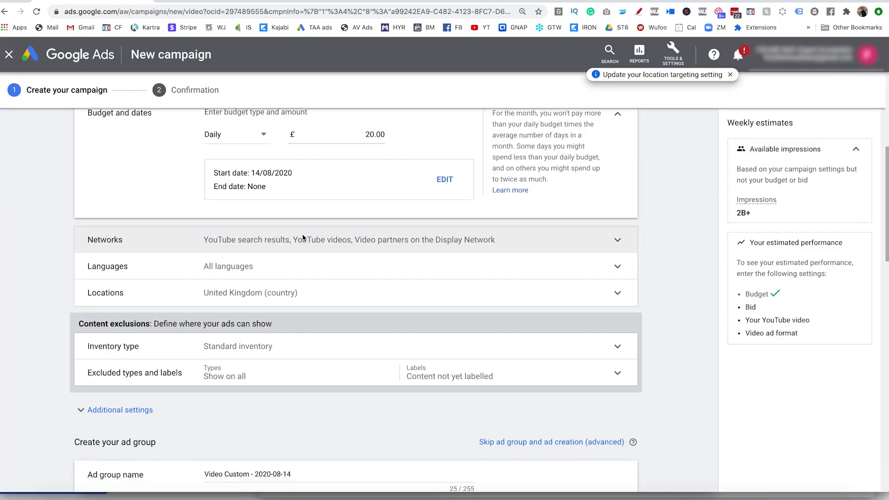
Limit the campaign networks to YouTube videos by excluding YouTube search results and video partners on the Display Network.
{"action": "left_click", "coordinate": [304, 237]}
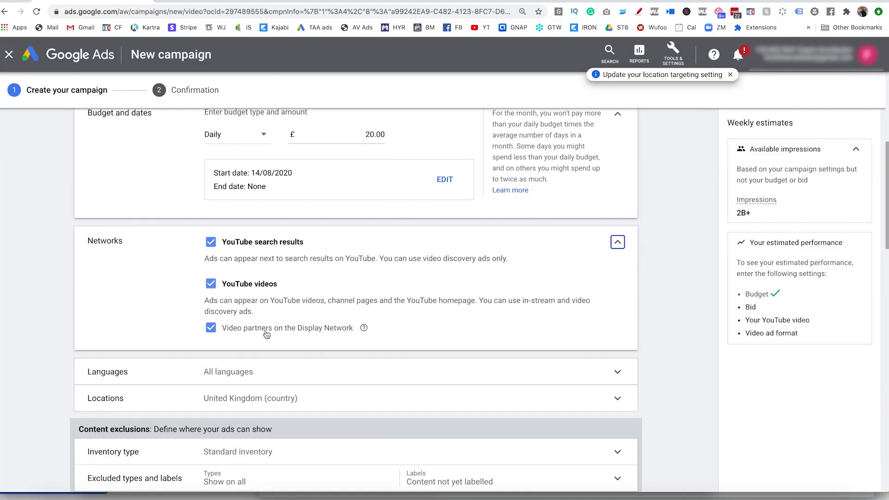
{"action": "scroll", "coordinate": [167, 316], "scroll_direction": "down", "scroll_amount": 1}
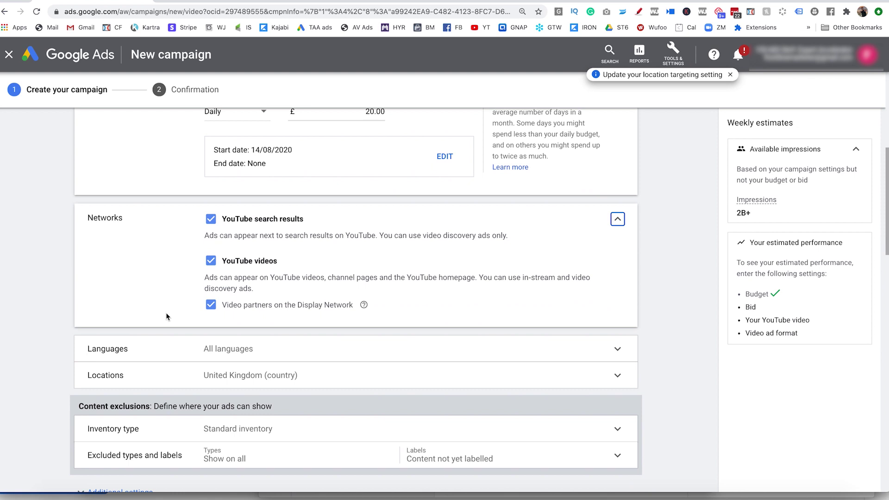
{"action": "left_click", "coordinate": [210, 305]}
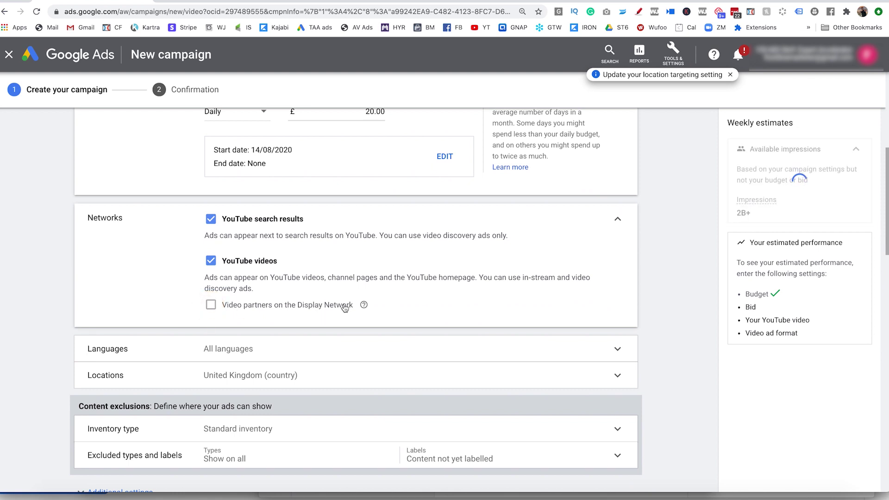
{"action": "left_click", "coordinate": [210, 220]}
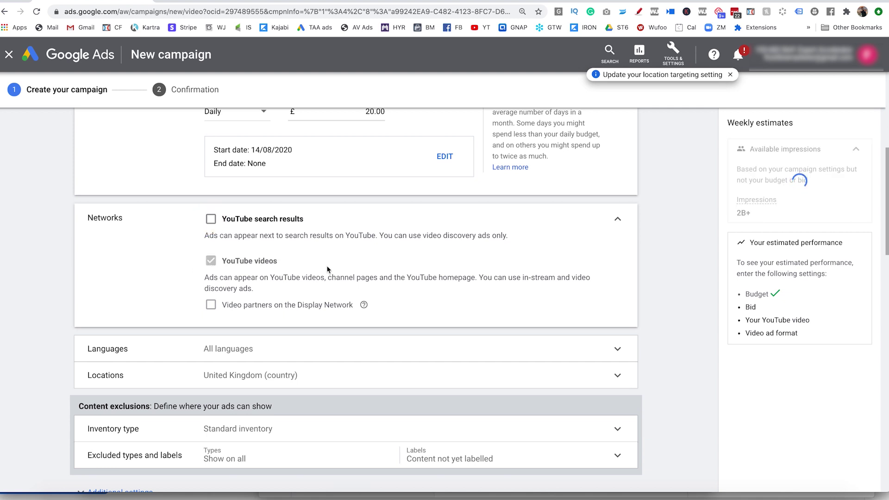
{"action": "scroll", "coordinate": [483, 263], "scroll_direction": "down", "scroll_amount": 1}
{"action": "left_click", "coordinate": [617, 185]}
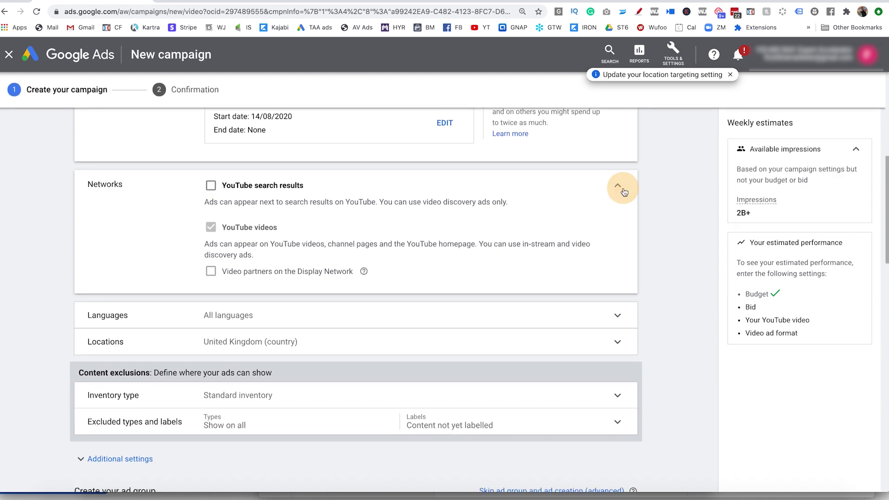
Switch location targeting from United Kingdom to the option for entering another location, leaving the location blank.
{"action": "scroll", "coordinate": [391, 259], "scroll_direction": "down", "scroll_amount": 1}
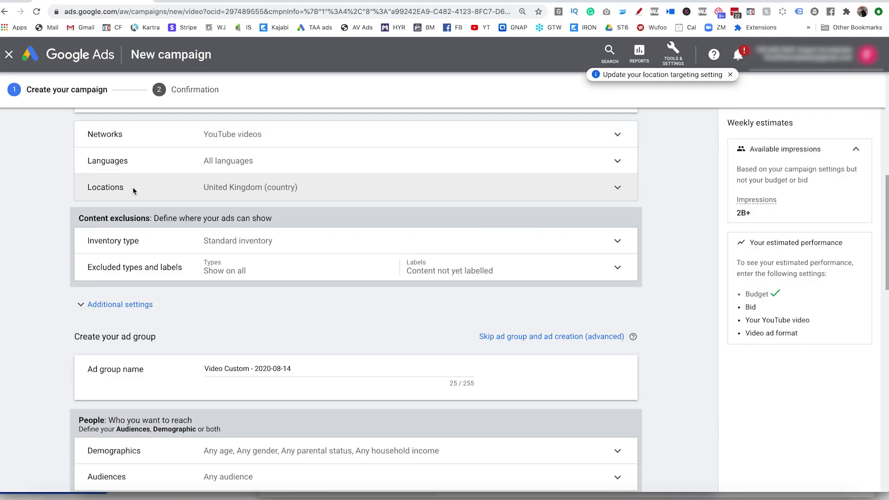
{"action": "left_click", "coordinate": [131, 190]}
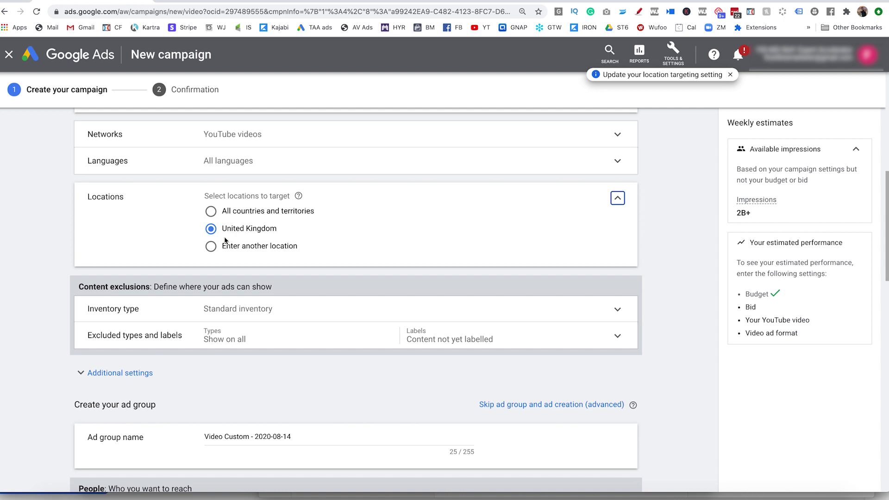
{"action": "left_click", "coordinate": [211, 248]}
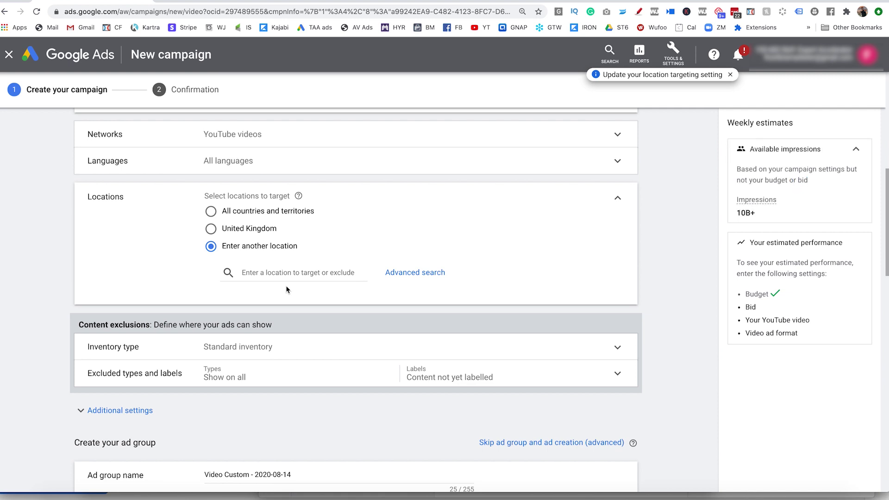
{"action": "left_click", "coordinate": [616, 196]}
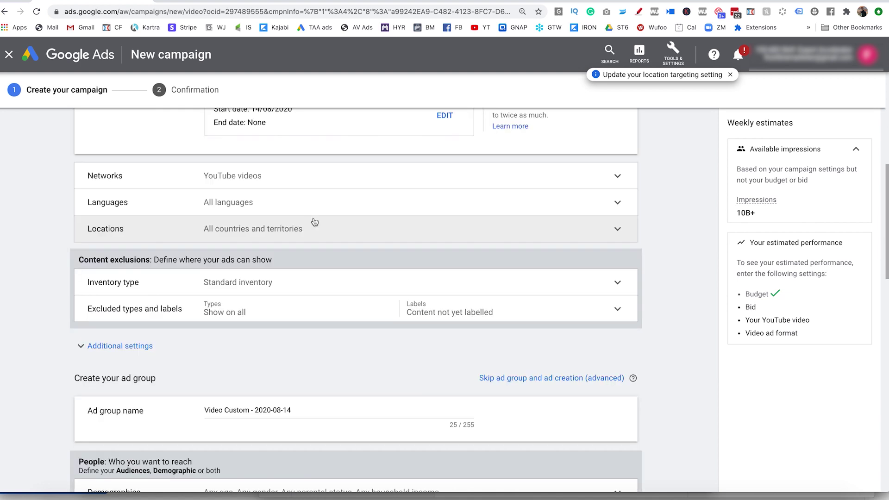
Review the inventory type options under the content exclusions.
{"action": "left_click", "coordinate": [340, 284]}
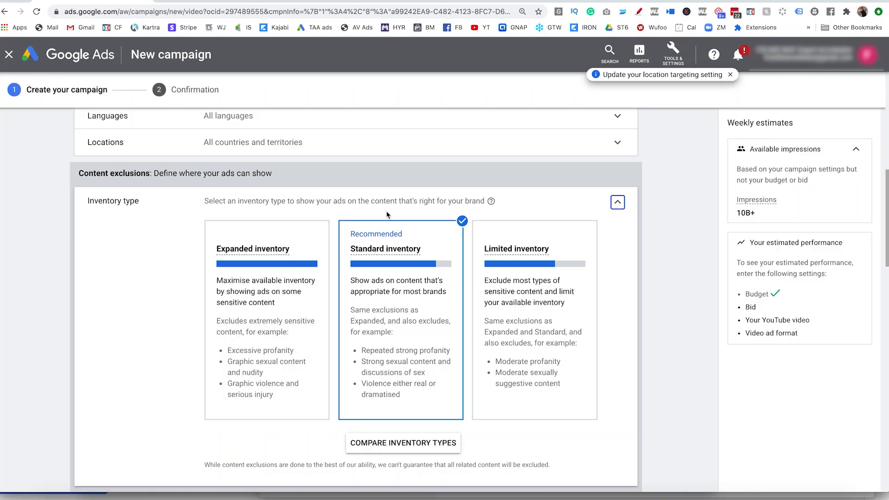
{"action": "scroll", "coordinate": [371, 250], "scroll_direction": "down", "scroll_amount": 2}
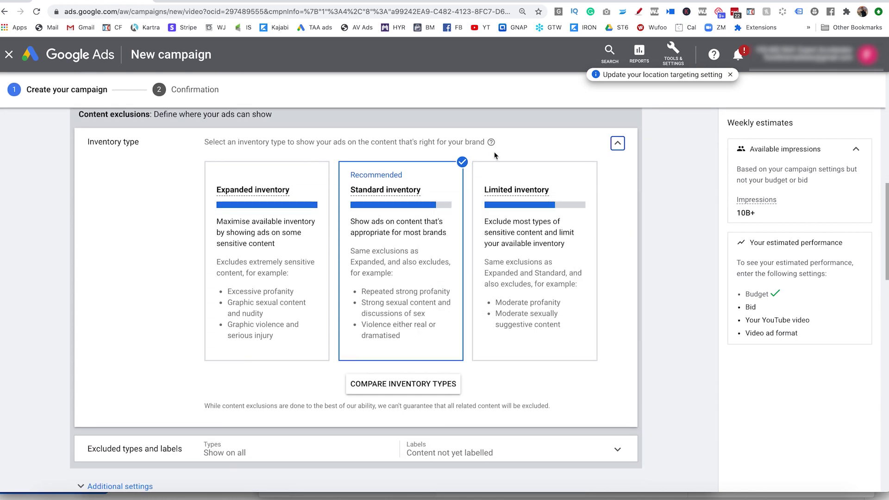
{"action": "left_click", "coordinate": [617, 145]}
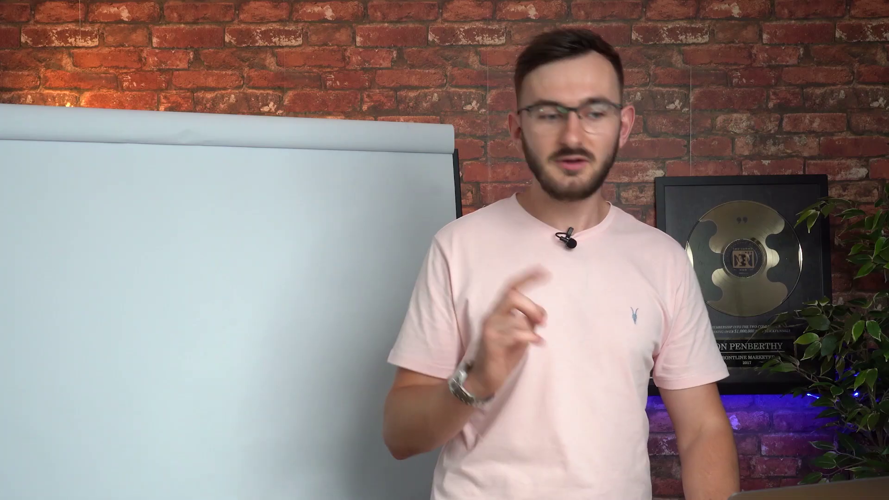
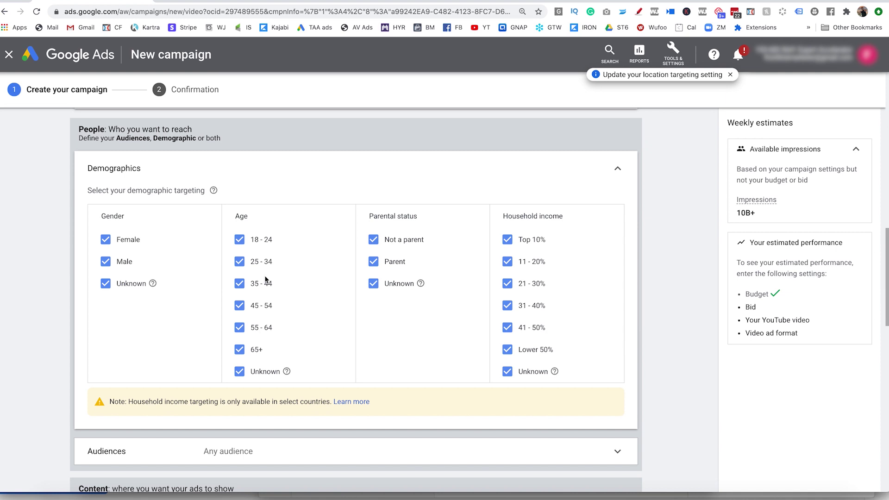
Review the ad group's demographic targeting and the available audiences without selecting any.
{"action": "left_click", "coordinate": [618, 172]}
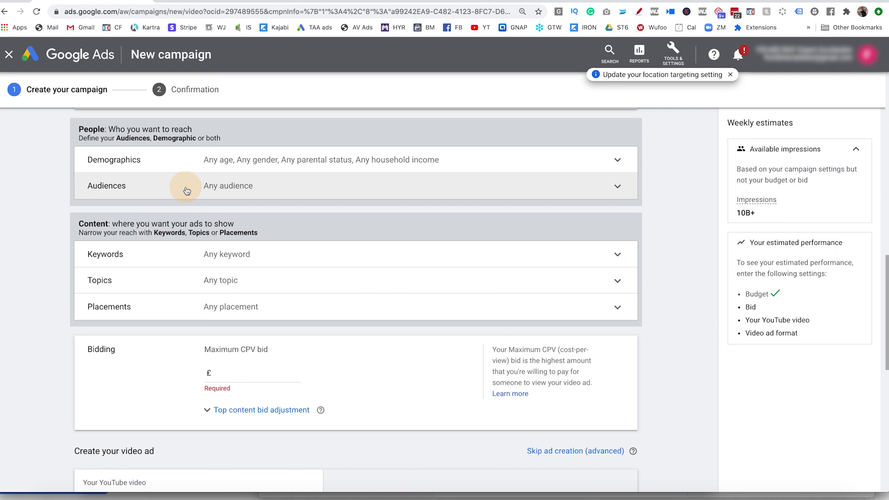
{"action": "left_click", "coordinate": [184, 185]}
{"action": "scroll", "coordinate": [372, 226], "scroll_direction": "down", "scroll_amount": 1}
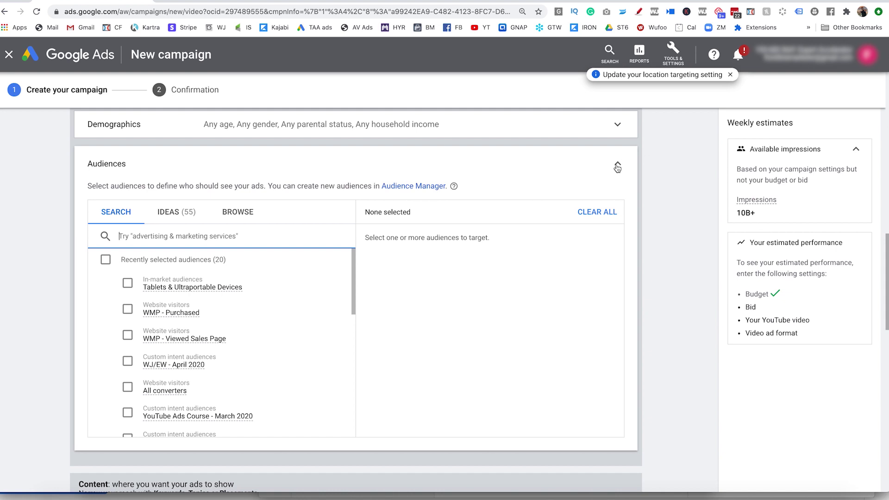
{"action": "left_click", "coordinate": [617, 167]}
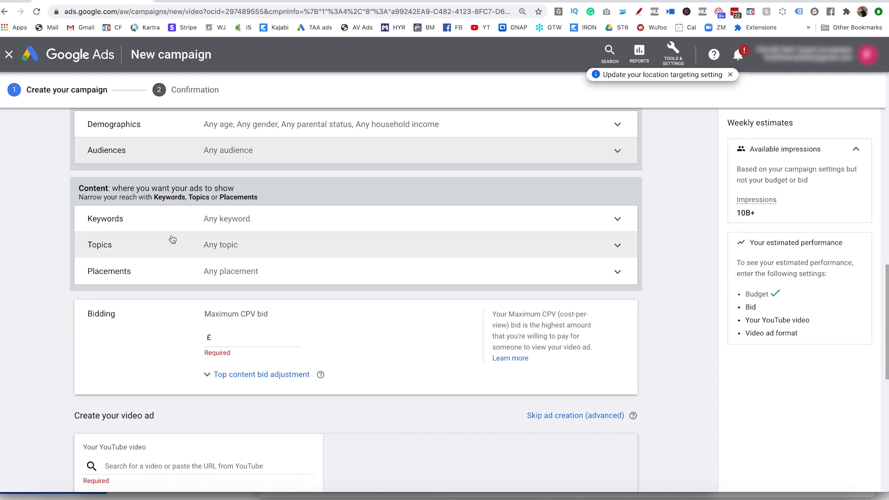
Add the targeting keywords "How to lose weight", "weight loss" and "lose weight in my belly" to the ad group.
{"action": "scroll", "coordinate": [172, 239], "scroll_direction": "down", "scroll_amount": 1}
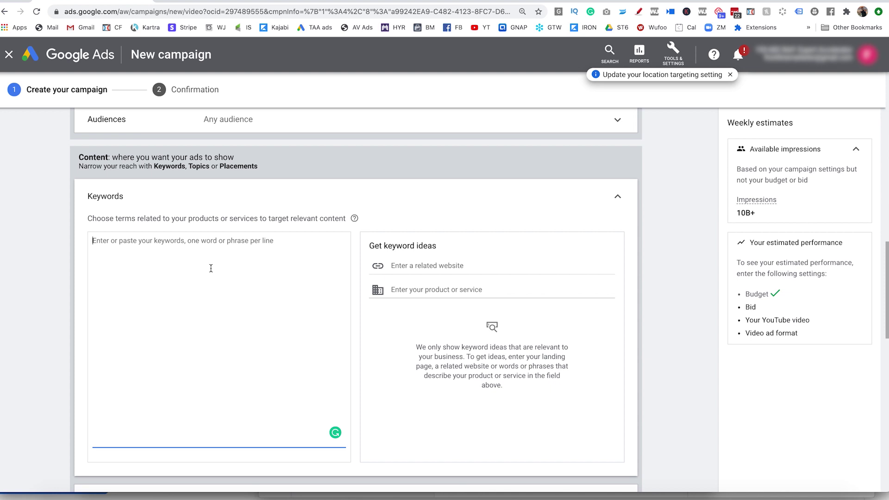
{"action": "type", "text": "How to lose weight"}
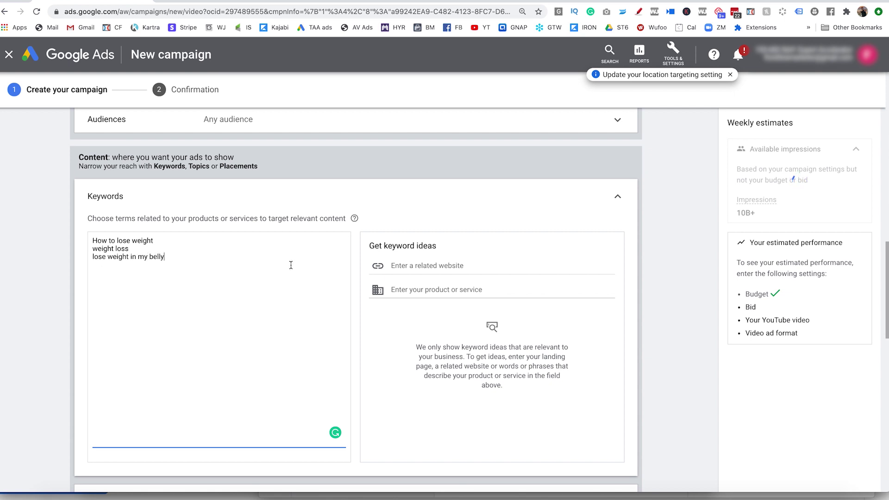
{"action": "scroll", "coordinate": [504, 321], "scroll_direction": "down", "scroll_amount": 3}
{"action": "scroll", "coordinate": [501, 318], "scroll_direction": "up", "scroll_amount": 2}
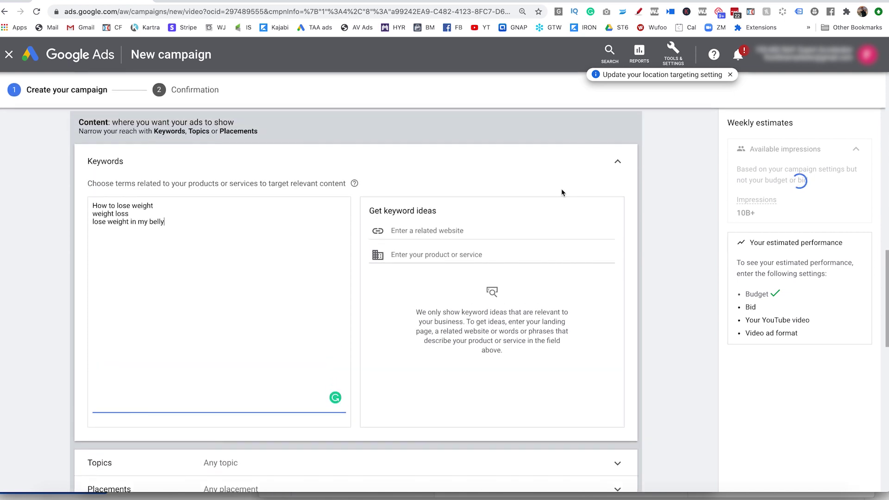
{"action": "left_click", "coordinate": [620, 162]}
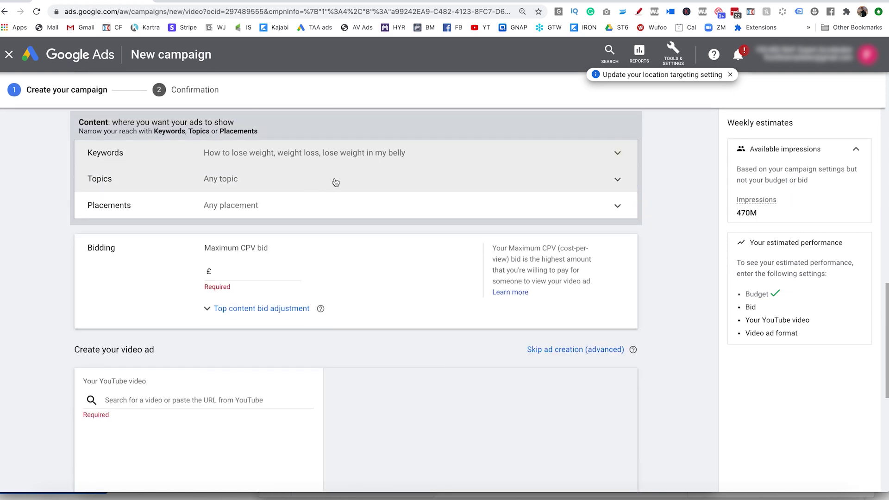
Review the available topic and placement targeting options without selecting any.
{"action": "left_click", "coordinate": [333, 181]}
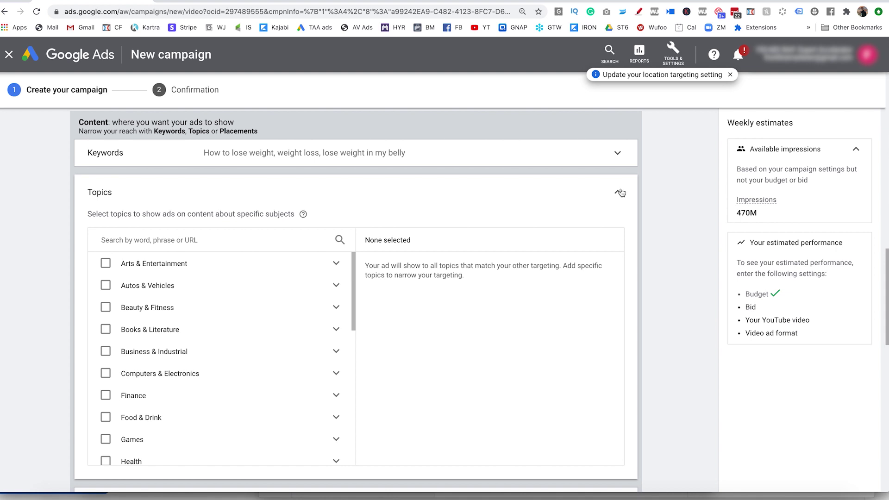
{"action": "left_click", "coordinate": [619, 191]}
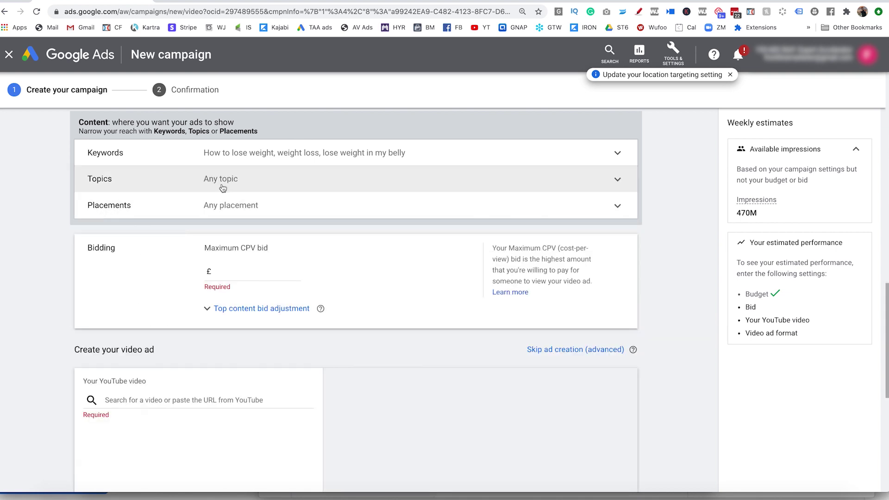
{"action": "left_click", "coordinate": [254, 205]}
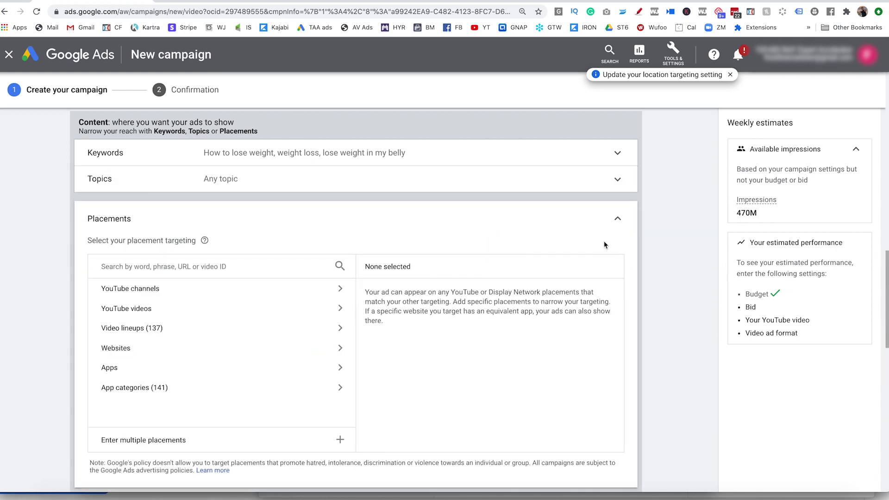
{"action": "left_click", "coordinate": [616, 219]}
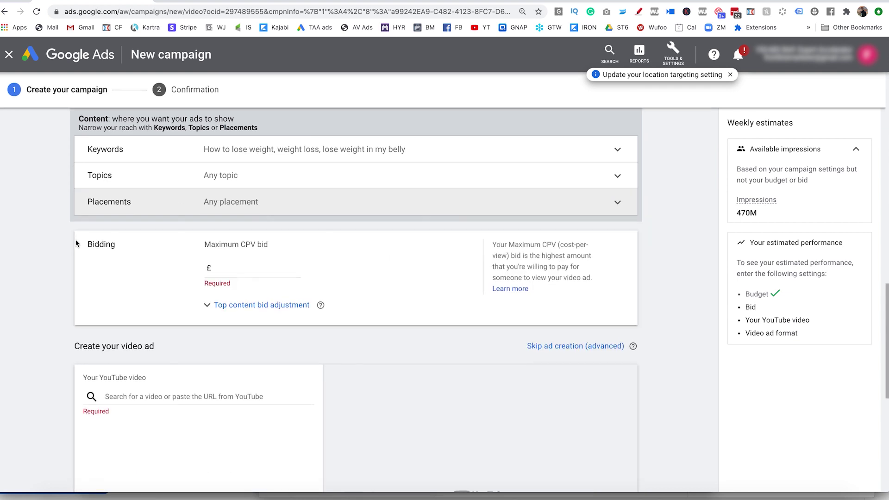
Set the ad group's maximum CPV bid to £0.20.
{"action": "scroll", "coordinate": [179, 234], "scroll_direction": "down", "scroll_amount": 2}
{"action": "left_click", "coordinate": [230, 228]}
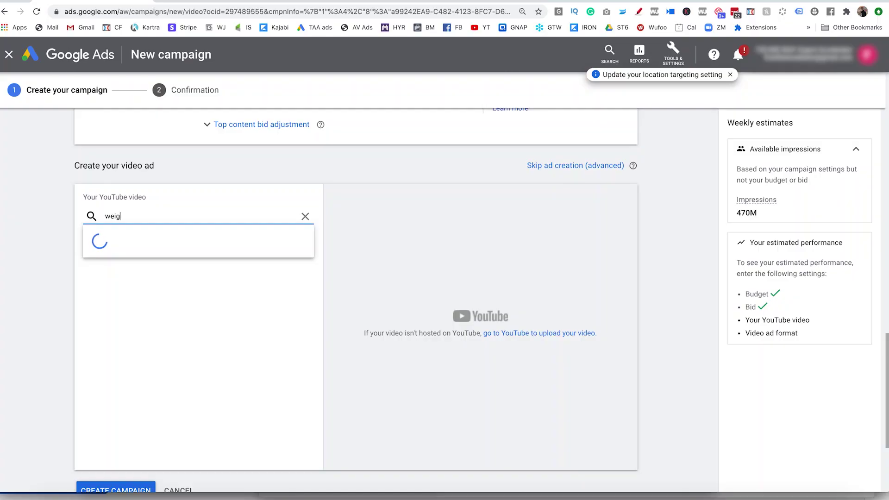
Search YouTube for "weight lose", choose Mayo Clinic's "6 simple ways to lose a little weight", and make it a skippable in-stream ad.
{"action": "type", "text": "ose"}
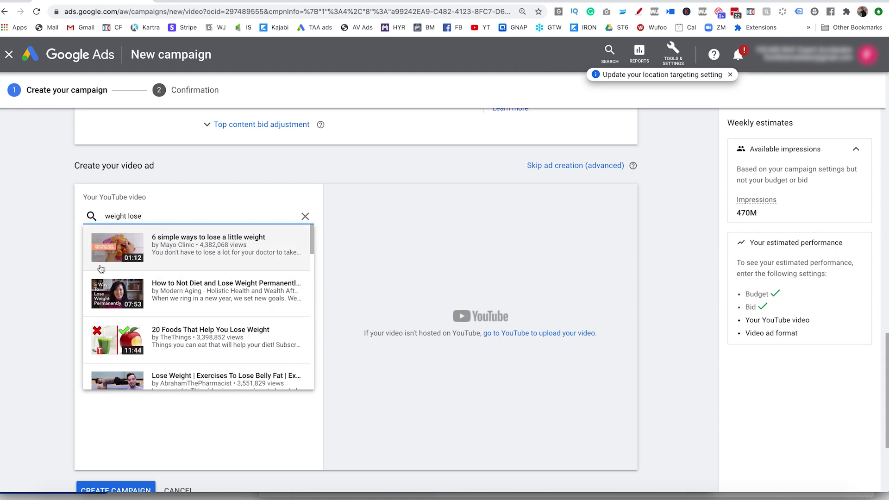
{"action": "left_click", "coordinate": [209, 252]}
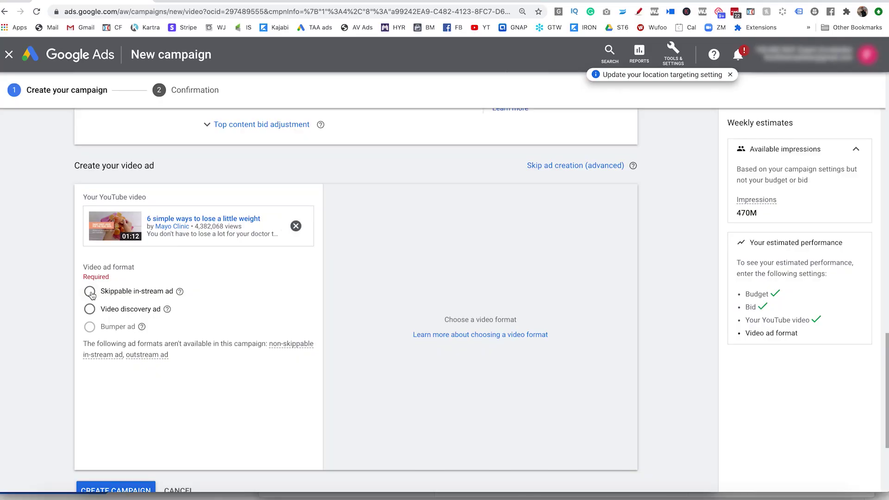
{"action": "left_click", "coordinate": [90, 292]}
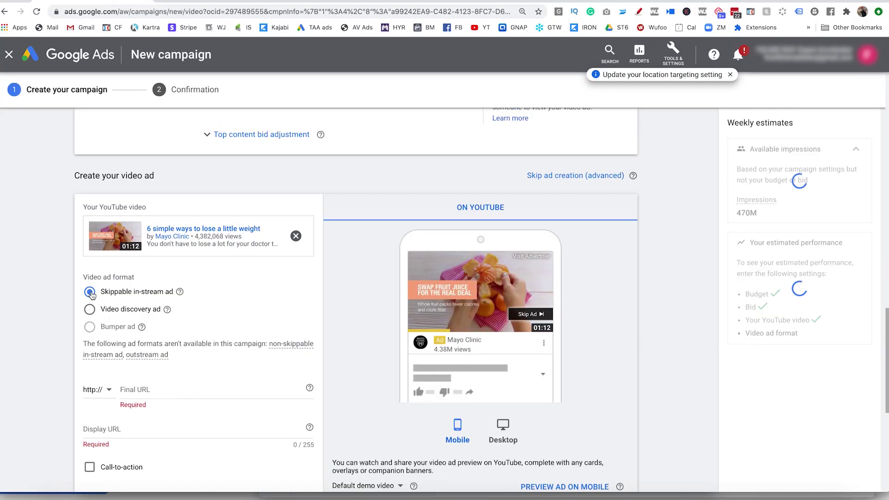
{"action": "scroll", "coordinate": [92, 301], "scroll_direction": "down", "scroll_amount": 2}
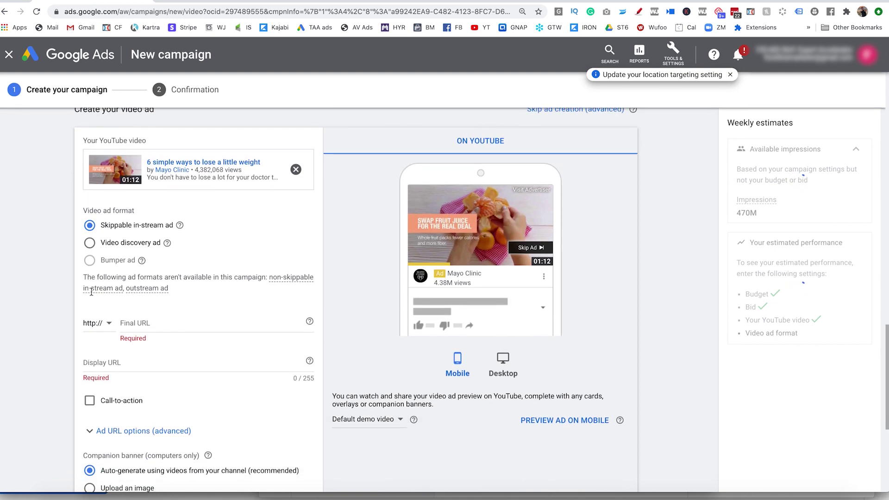
{"action": "left_click", "coordinate": [159, 323]}
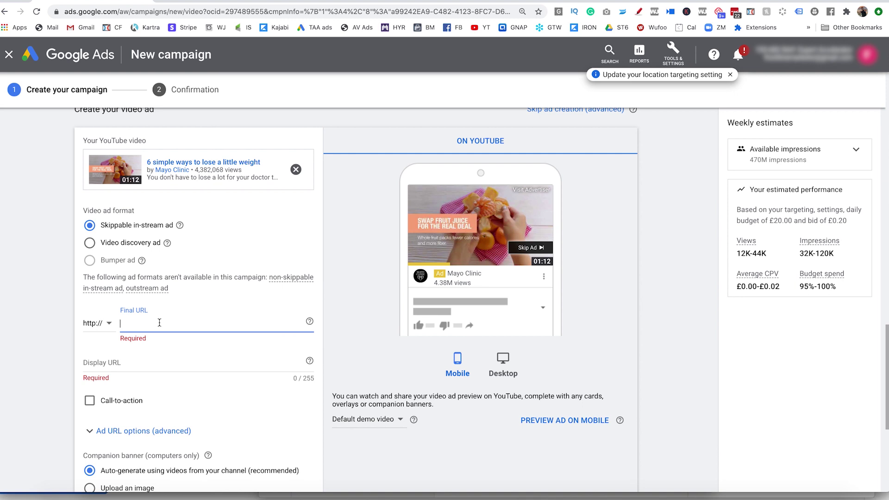
{"action": "type", "text": "www.traf"}
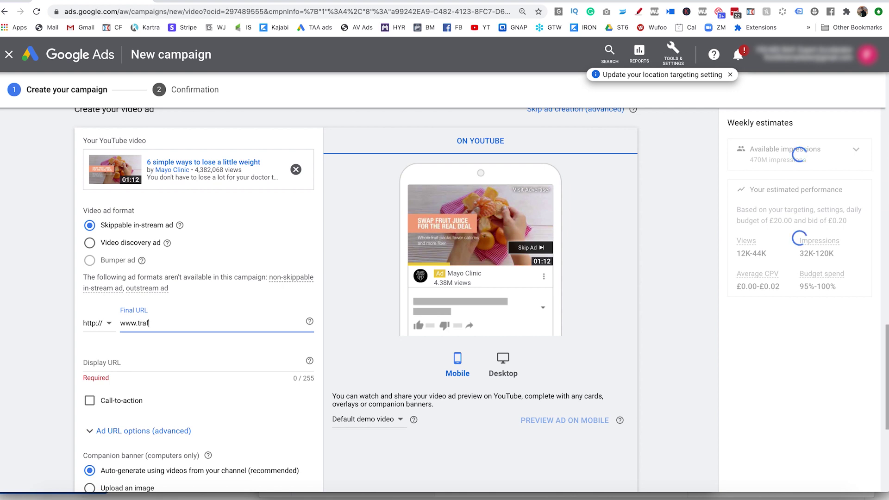
{"action": "type", "text": "fichere.com/please"}
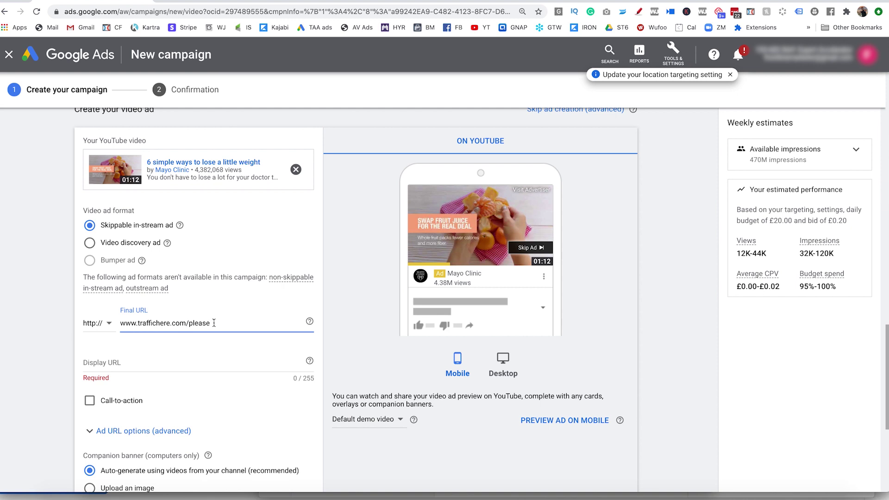
{"action": "left_click_drag", "start_coordinate": [214, 323], "coordinate": [111, 323]}
{"action": "key", "text": "ctrl+c"}
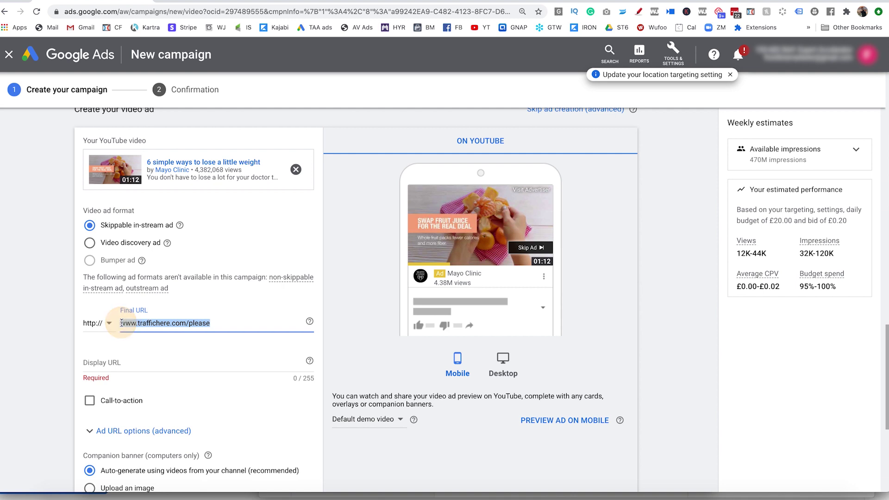
{"action": "left_click", "coordinate": [127, 363]}
{"action": "key", "text": "ctrl+v"}
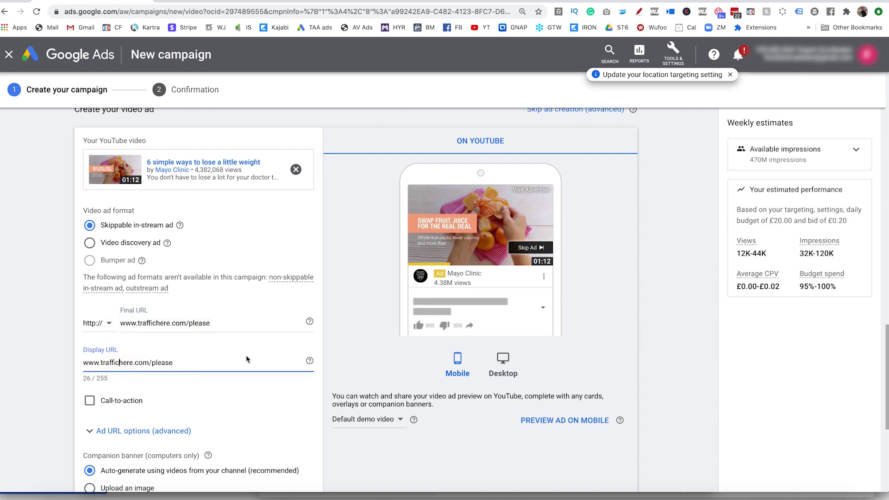
{"action": "left_click", "coordinate": [206, 363]}
{"action": "key", "text": "BackSpace"}
{"action": "key", "text": "BackSpace"}
{"action": "key", "text": "BackSpace"}
{"action": "key", "text": "BackSpace"}
{"action": "key", "text": "BackSpace"}
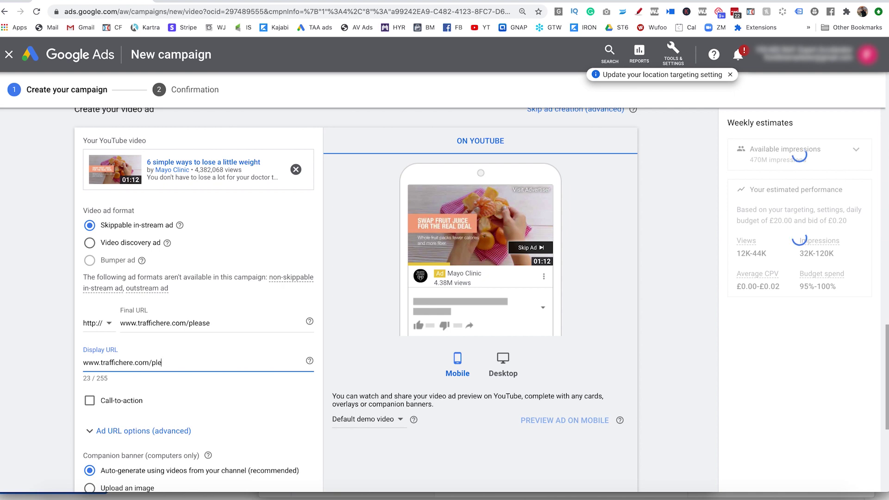
{"action": "key", "text": "BackSpace"}
{"action": "key", "text": "BackSpace"}
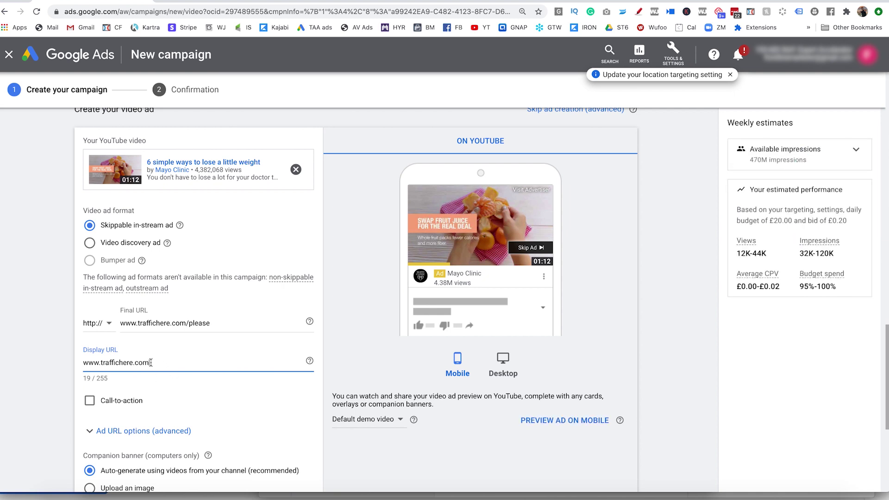
Preview the ad on desktop and compare its displayed link with the final URL it leads to.
{"action": "left_click", "coordinate": [500, 367]}
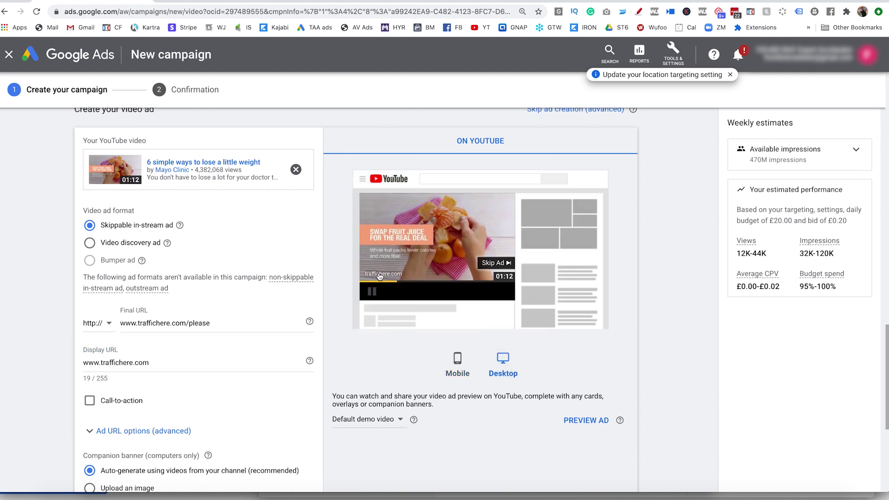
{"action": "mouse_move", "coordinate": [399, 277]}
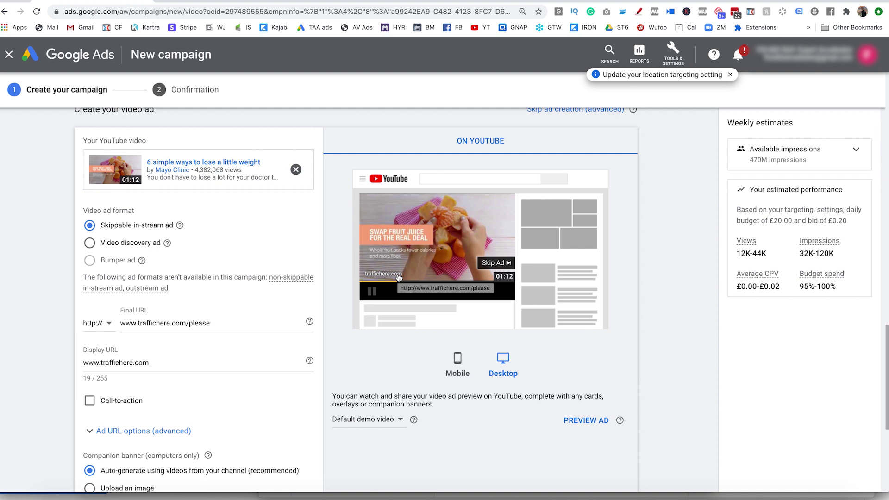
{"action": "left_click_drag", "start_coordinate": [222, 328], "coordinate": [121, 327]}
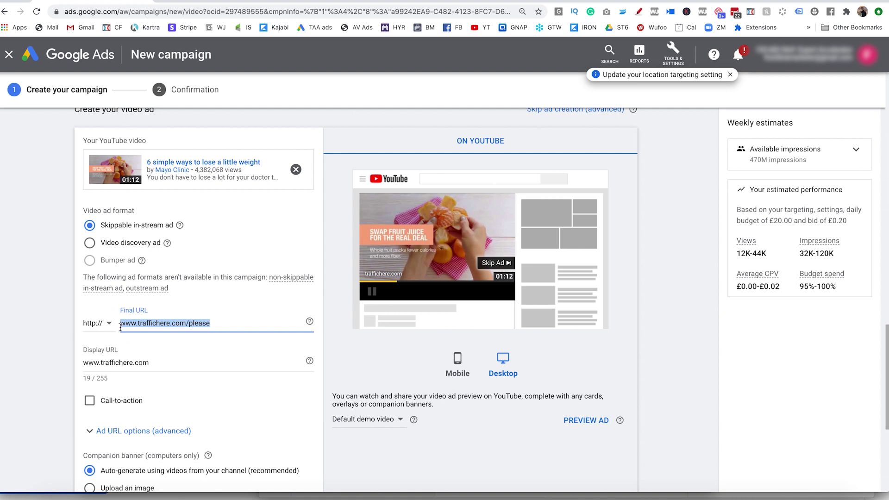
{"action": "left_click", "coordinate": [162, 364]}
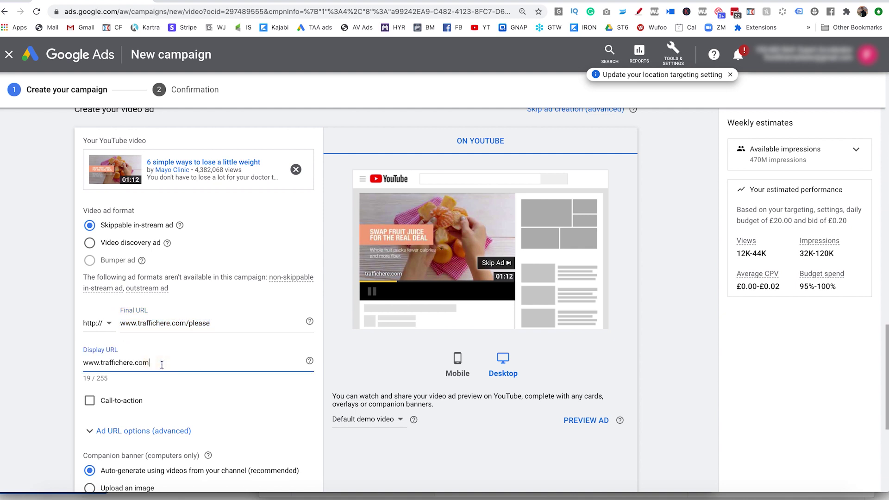
{"action": "left_click_drag", "start_coordinate": [189, 322], "coordinate": [120, 326]}
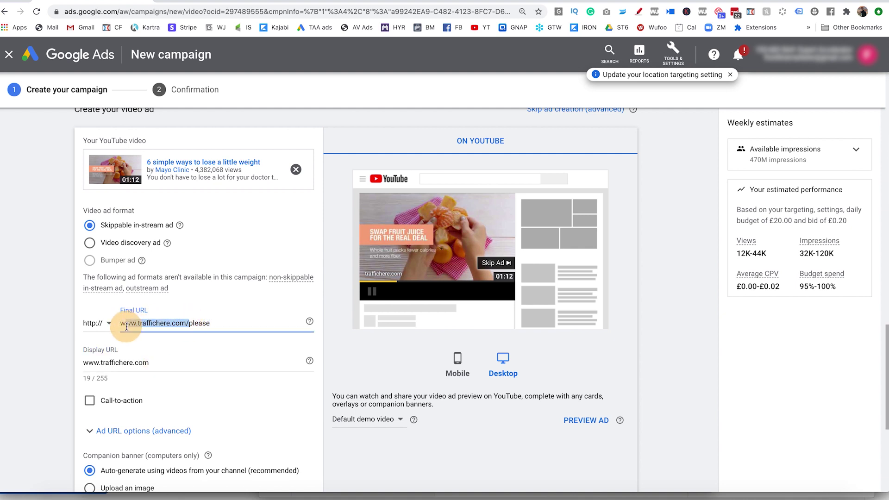
Rename the ad as "weight loss with oranges".
{"action": "scroll", "coordinate": [51, 340], "scroll_direction": "down", "scroll_amount": 3}
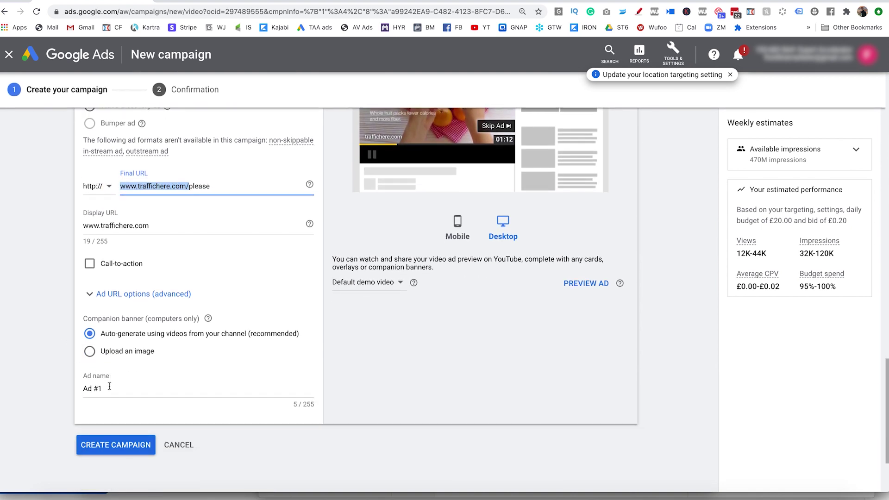
{"action": "left_click_drag", "start_coordinate": [111, 388], "coordinate": [54, 388]}
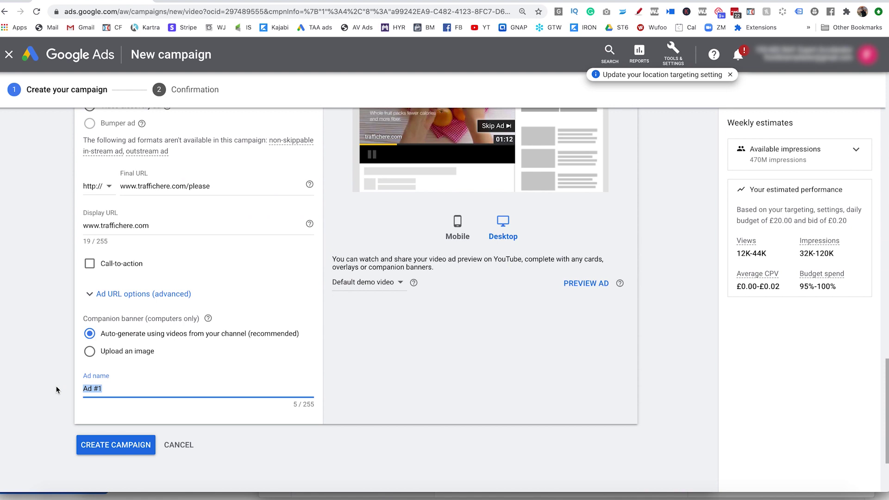
{"action": "type", "text": "weight loss with oranges"}
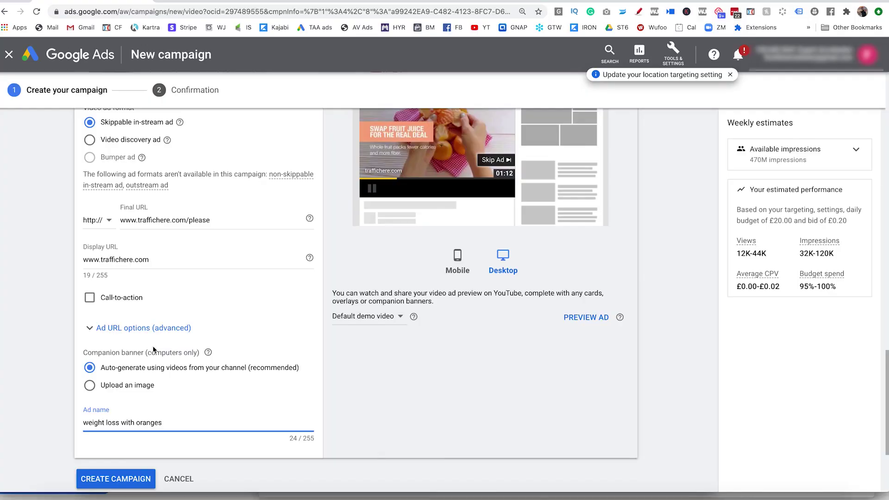
{"action": "scroll", "coordinate": [153, 350], "scroll_direction": "down", "scroll_amount": 1}
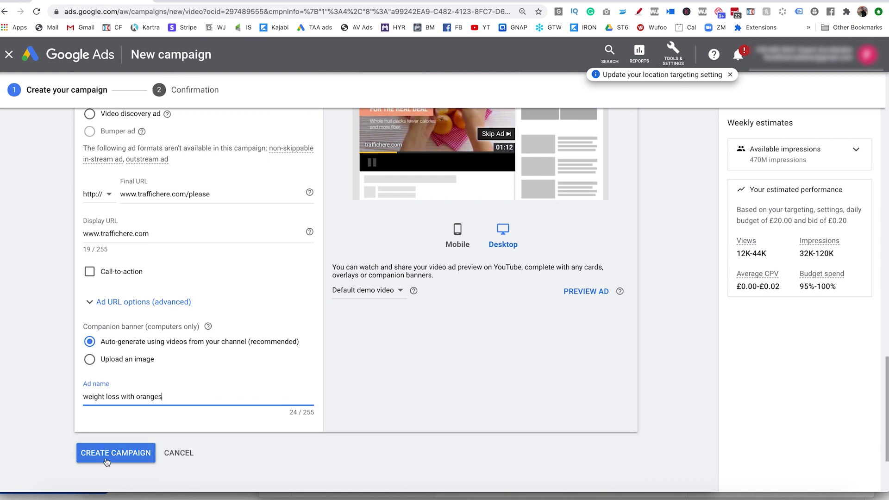